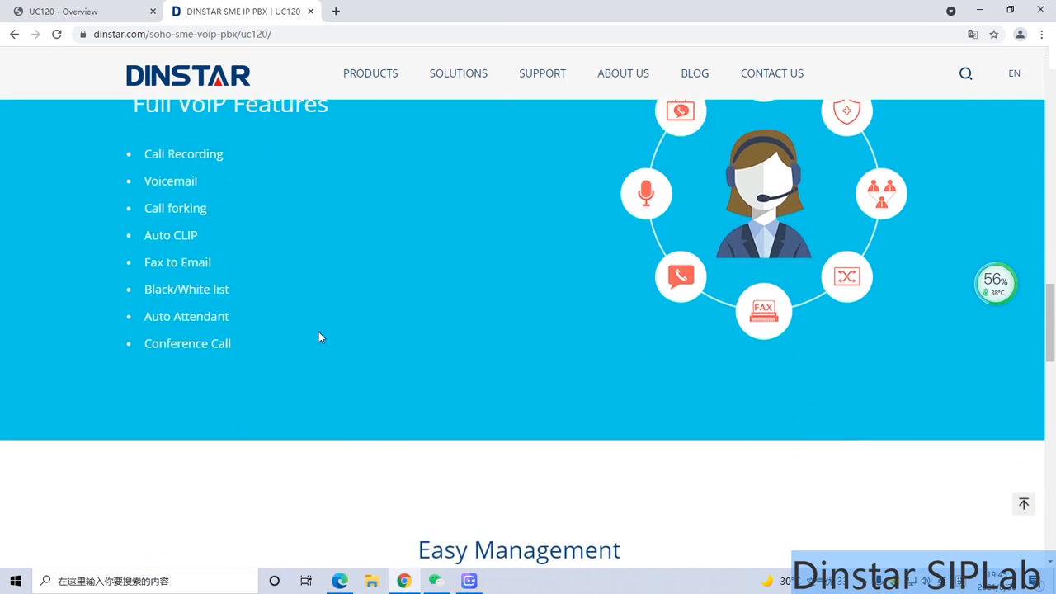
# Skim the UC120 product page, then view the SIP extension list in the UC120 web interface
pyautogui.scroll(1, 319, 335)
pyautogui.scroll(-7, 200, 264)
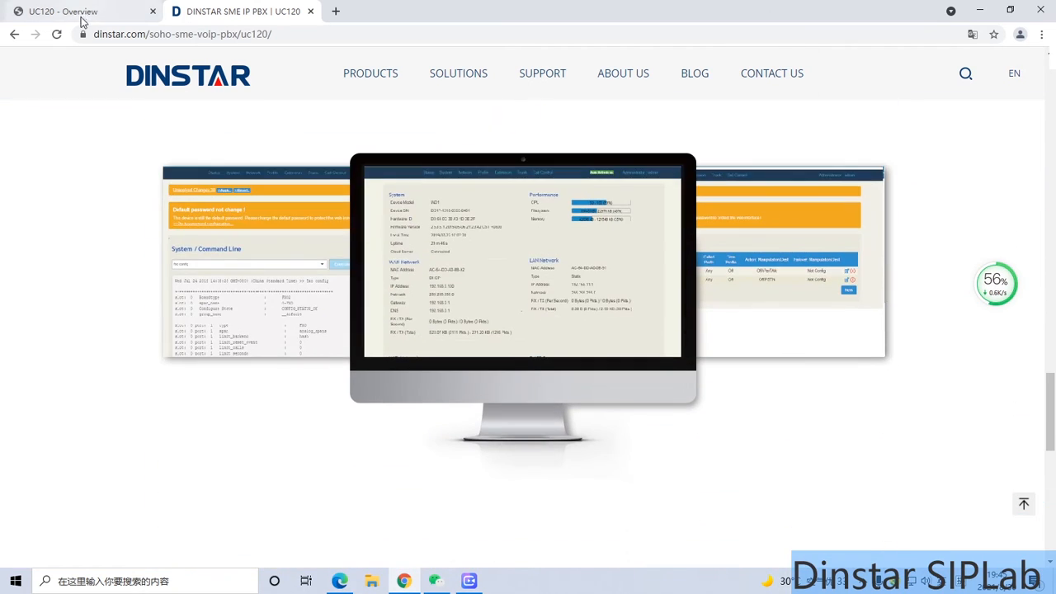
pyautogui.click(83, 16)
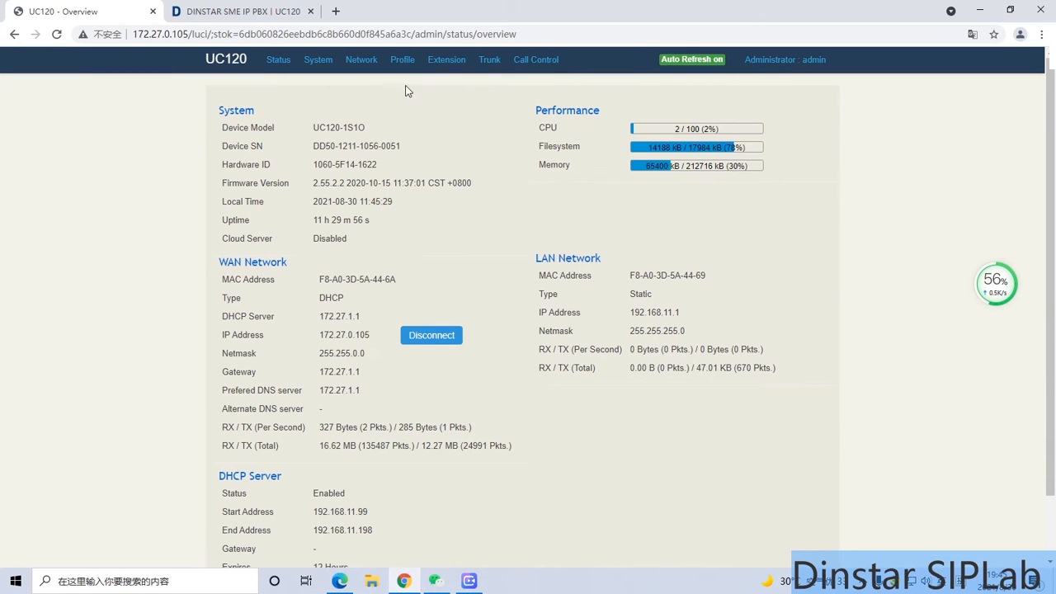
pyautogui.moveTo(433, 70)
pyautogui.click(465, 88)
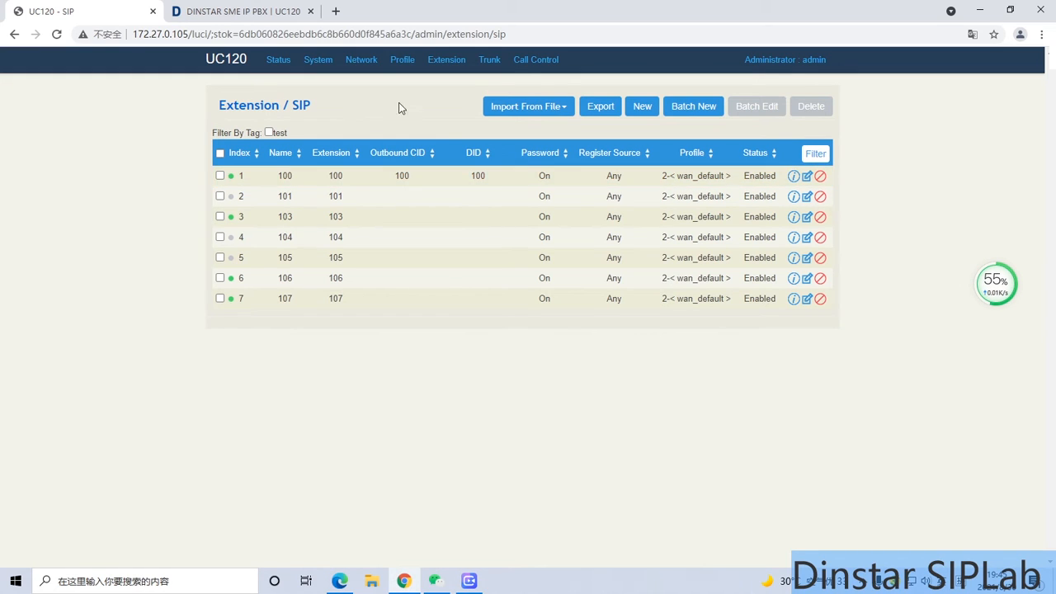
# View the list of phones under the extension settings and the FXO trunk configuration
pyautogui.moveTo(432, 77)
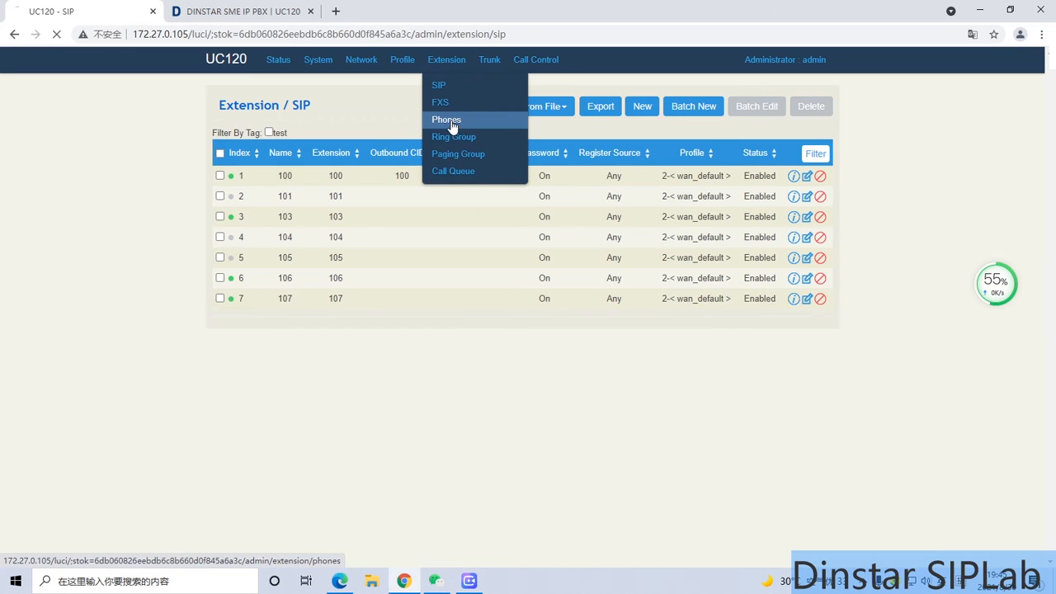
pyautogui.click(451, 128)
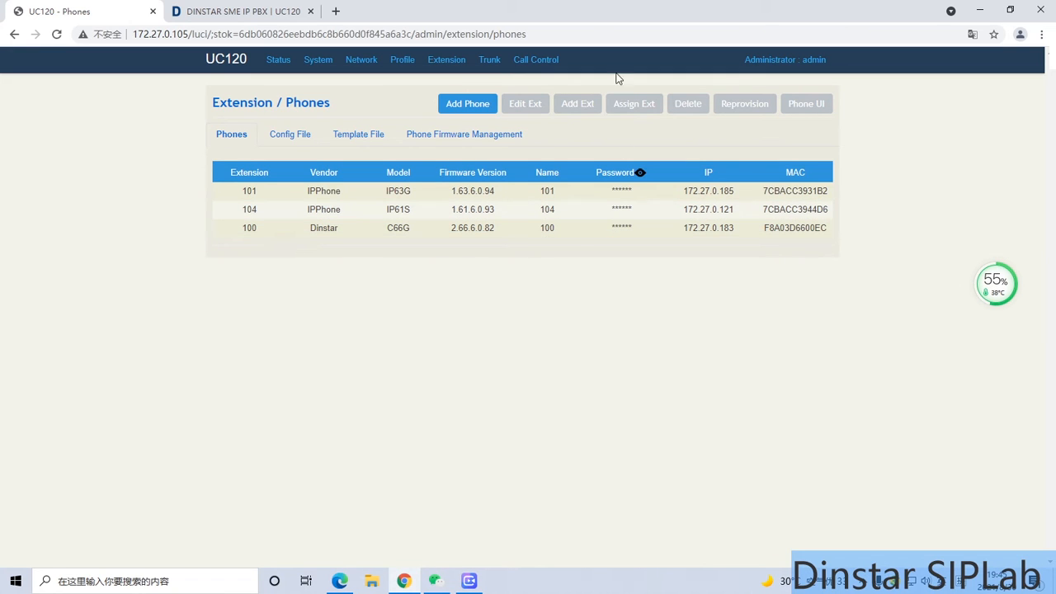
pyautogui.moveTo(484, 70)
pyautogui.click(500, 103)
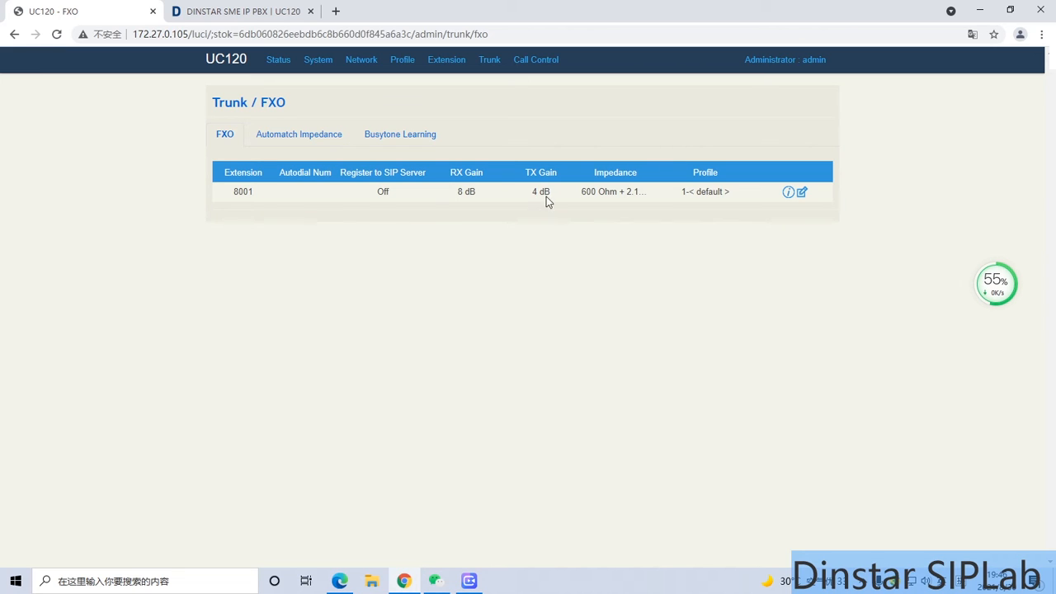
# Examine the audio upload options in the System Voice settings, selecting the IVR type and checking the storage location choices
pyautogui.moveTo(313, 63)
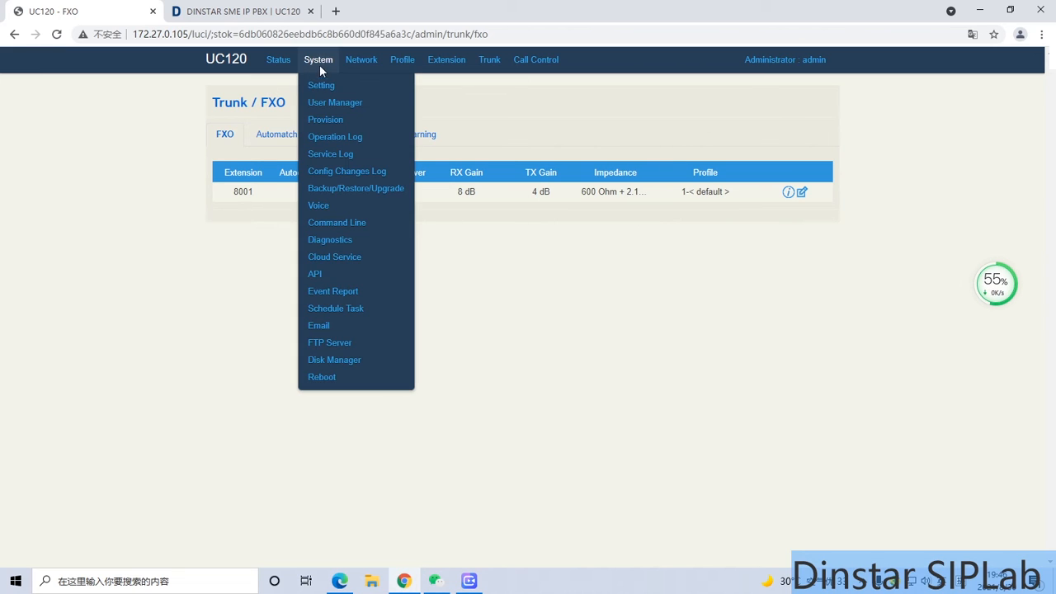
pyautogui.click(321, 206)
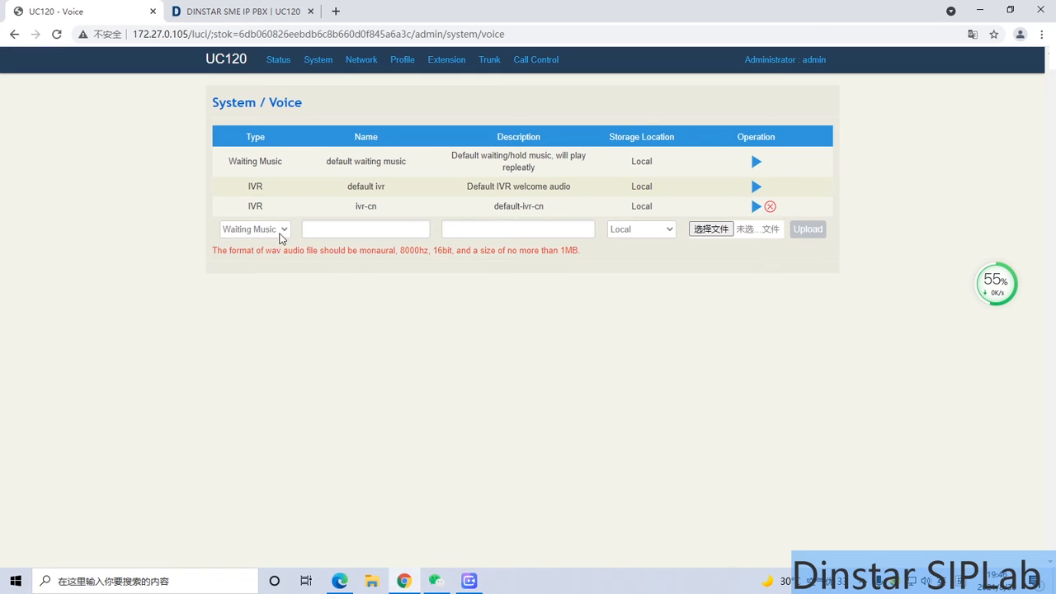
pyautogui.click(280, 231)
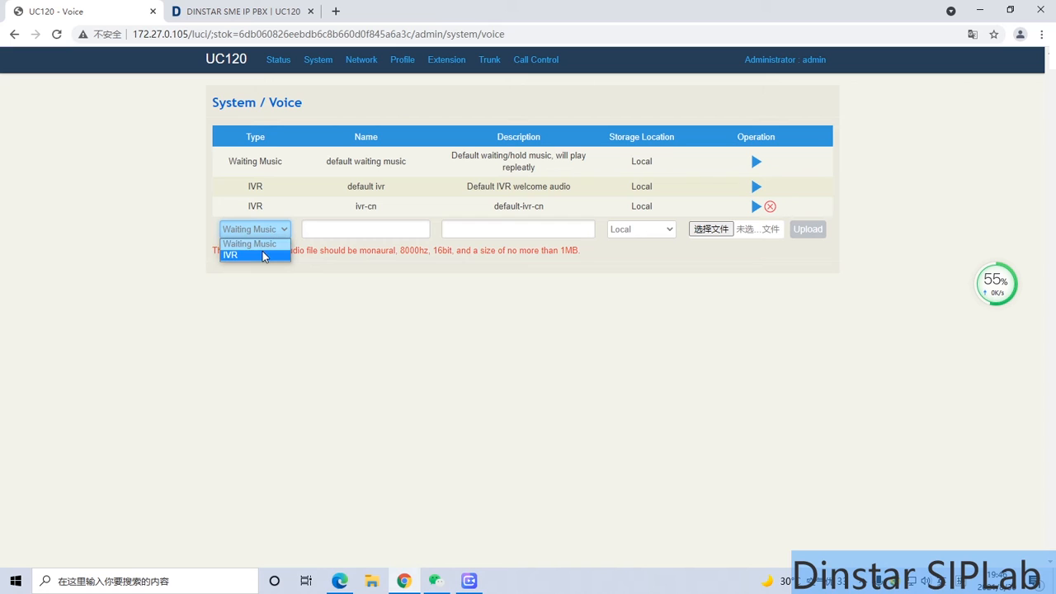
pyautogui.click(262, 253)
pyautogui.click(337, 231)
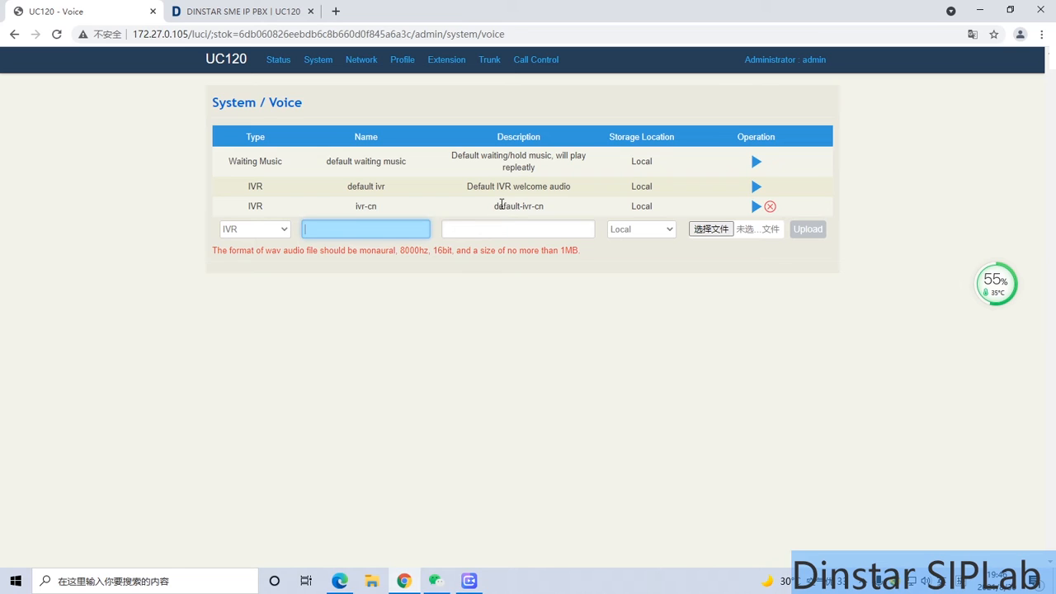
pyautogui.click(668, 230)
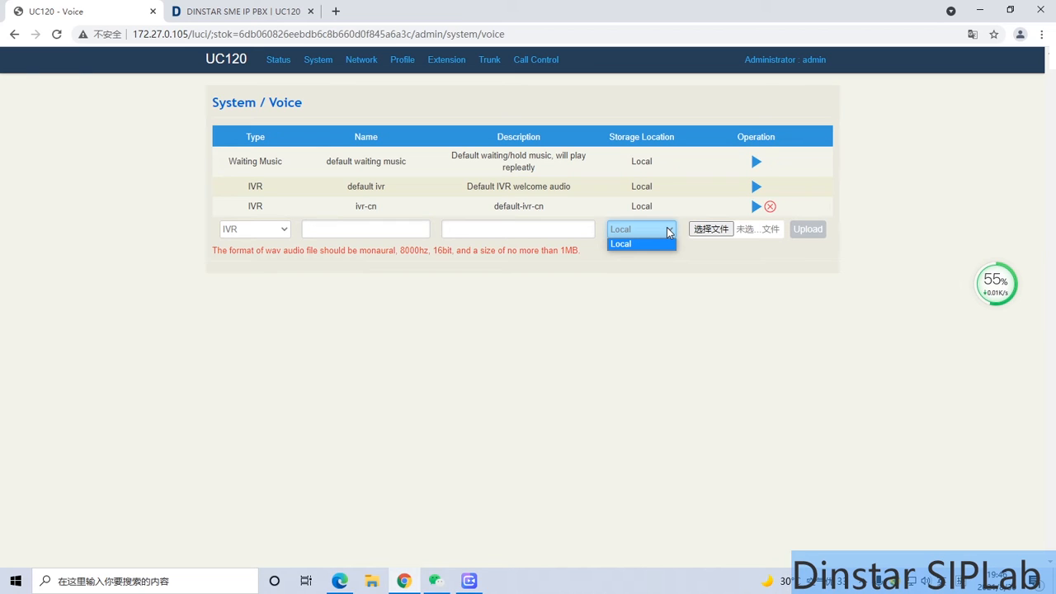
pyautogui.click(726, 261)
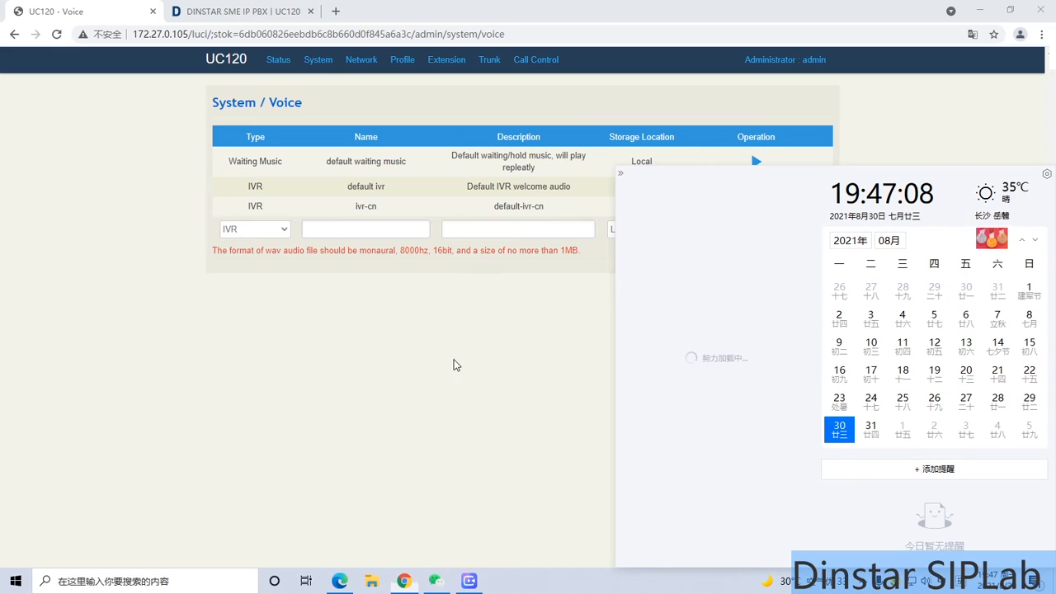
pyautogui.click(455, 363)
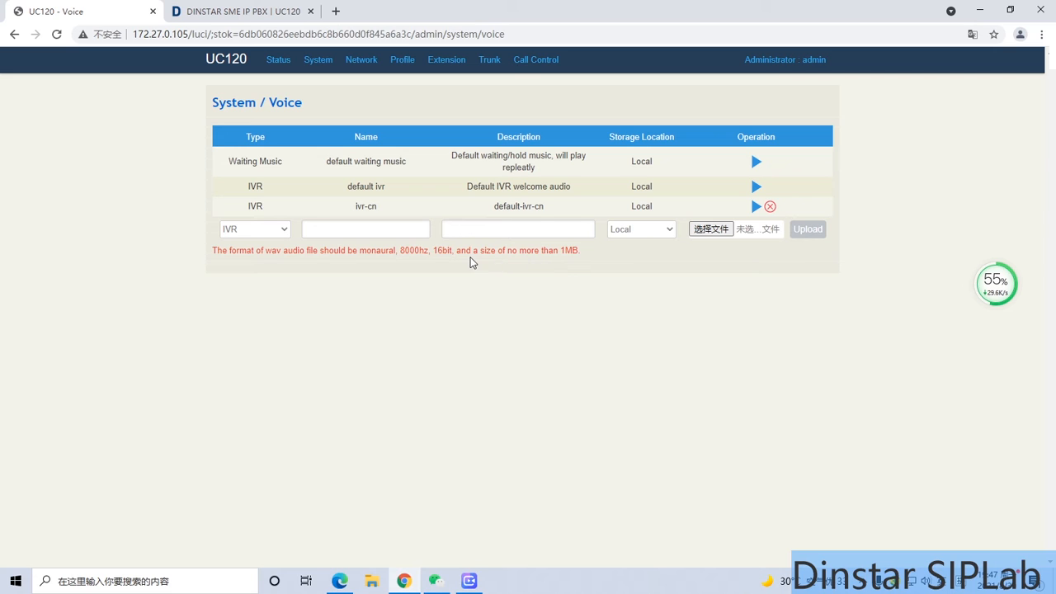
# Open the "IVR test" entry in the Call Control IVR settings for editing and check its menu tone options
pyautogui.moveTo(448, 74)
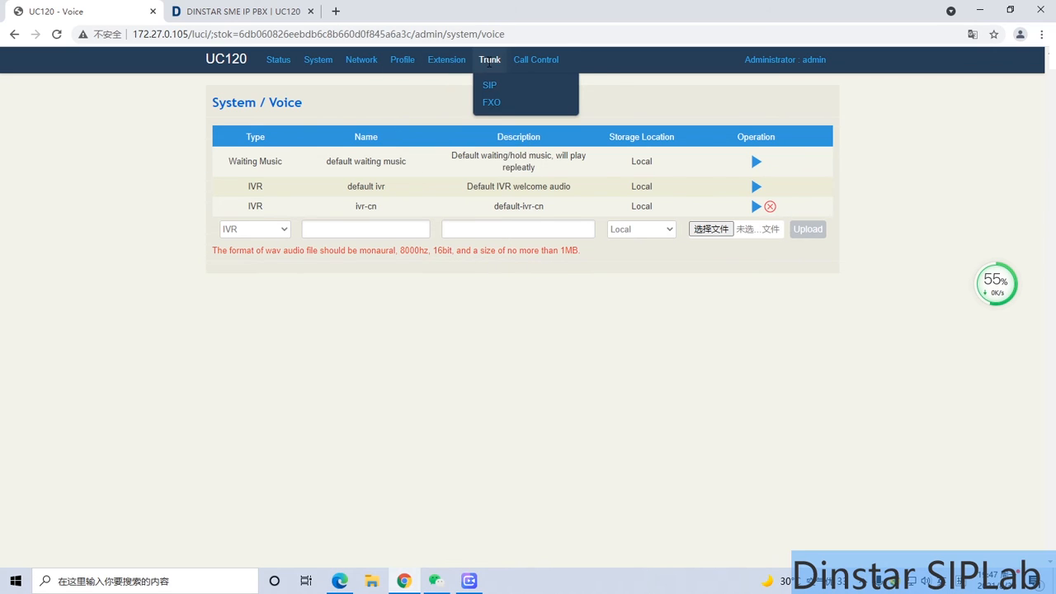
pyautogui.moveTo(529, 63)
pyautogui.click(530, 155)
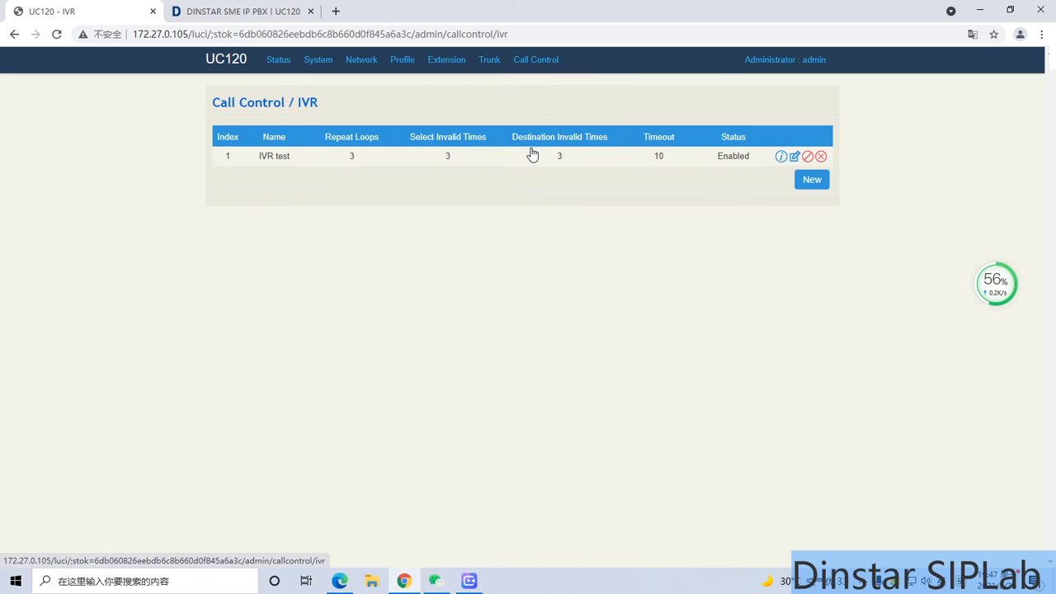
pyautogui.click(794, 157)
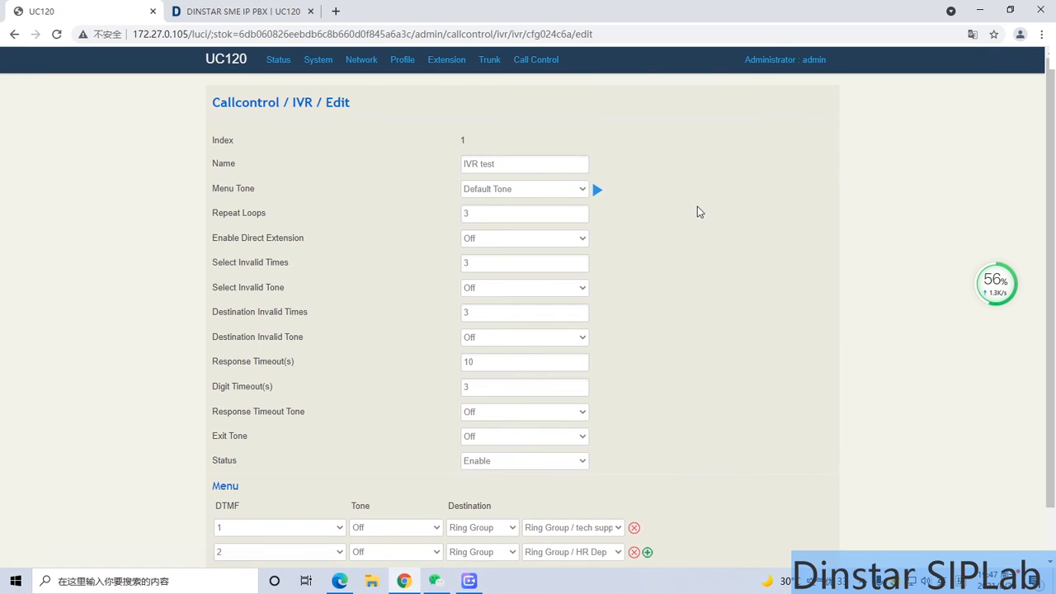
pyautogui.scroll(-1, 694, 202)
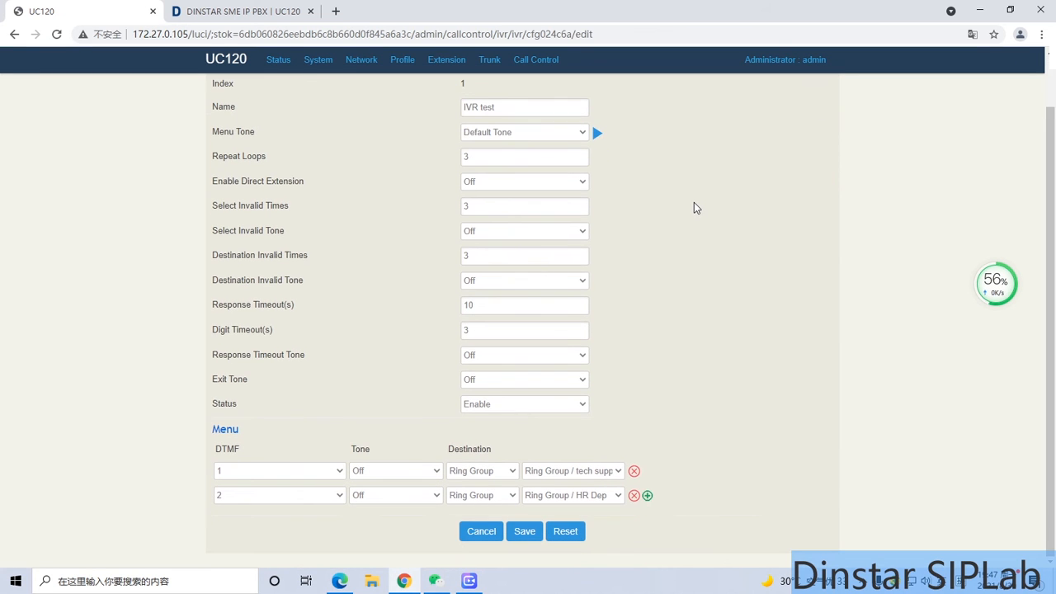
pyautogui.scroll(1, 694, 207)
pyautogui.click(549, 192)
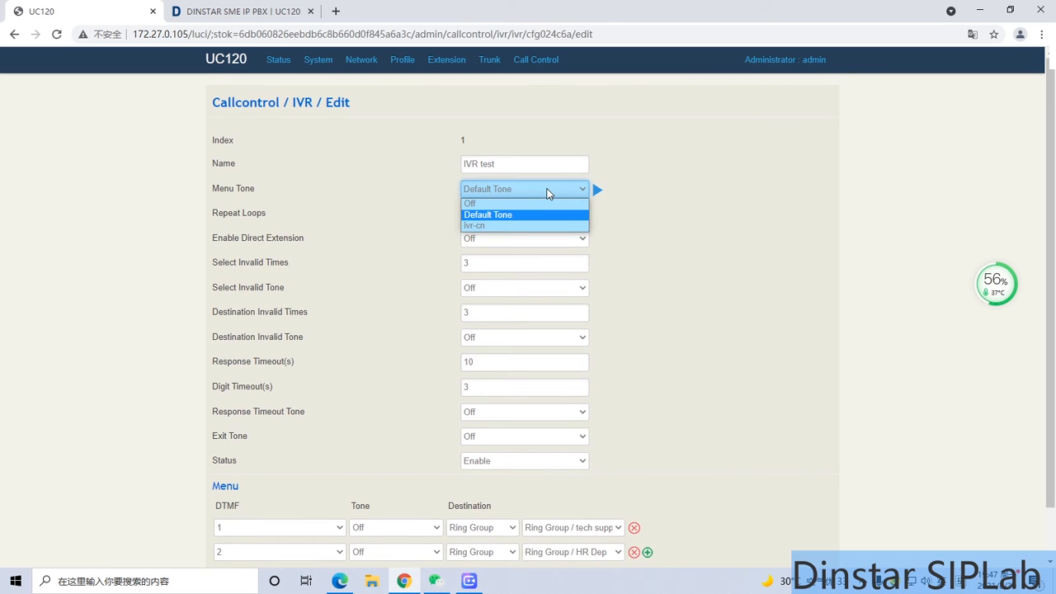
pyautogui.click(708, 203)
# Examine the IVR's repeat loops, invalid times, timeouts and DTMF menu destinations
pyautogui.scroll(-1, 653, 231)
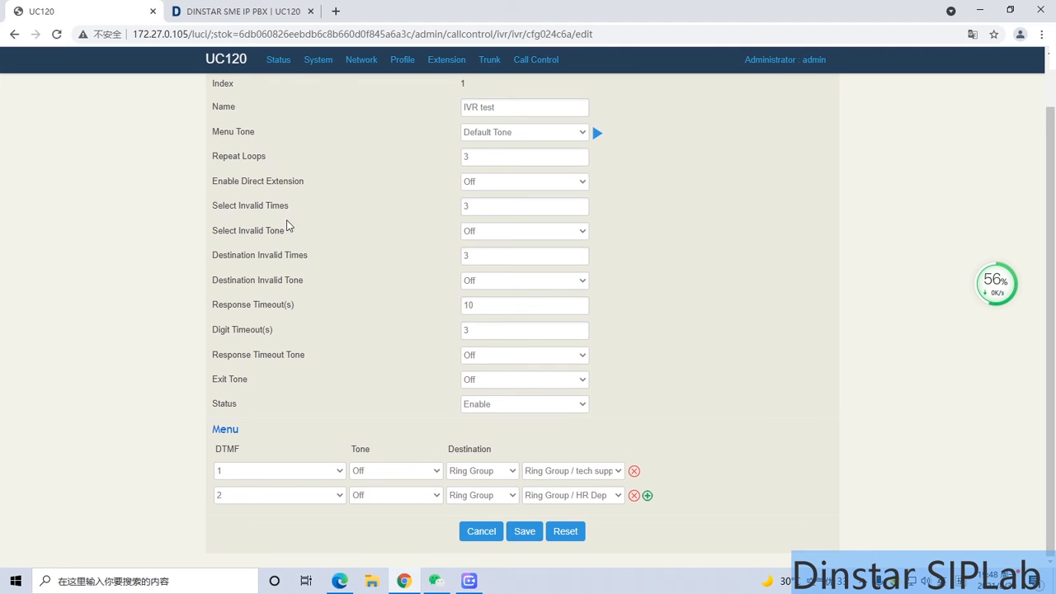
pyautogui.scroll(1, 349, 264)
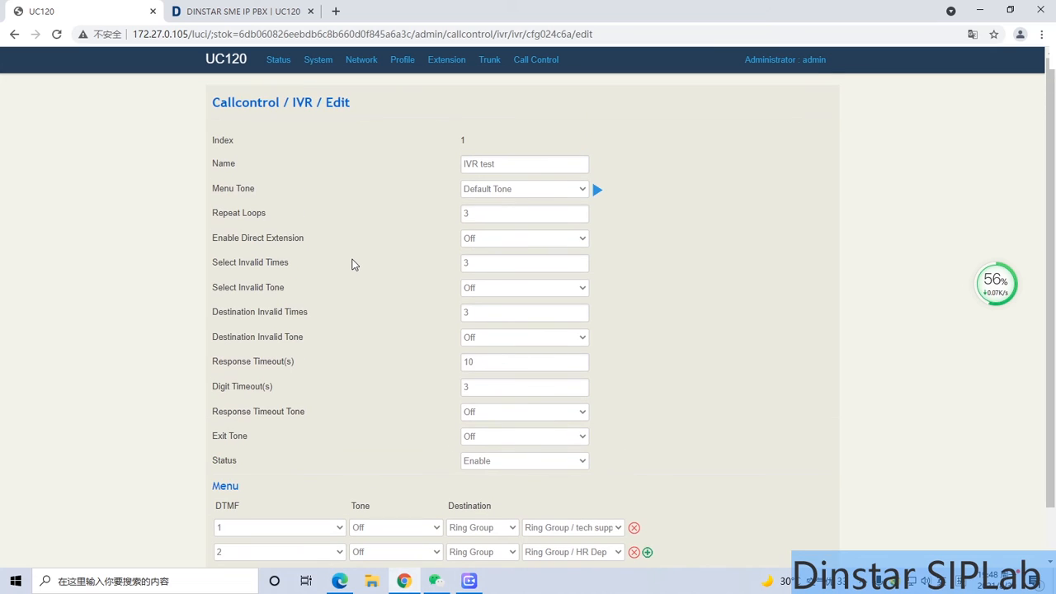
pyautogui.click(544, 216)
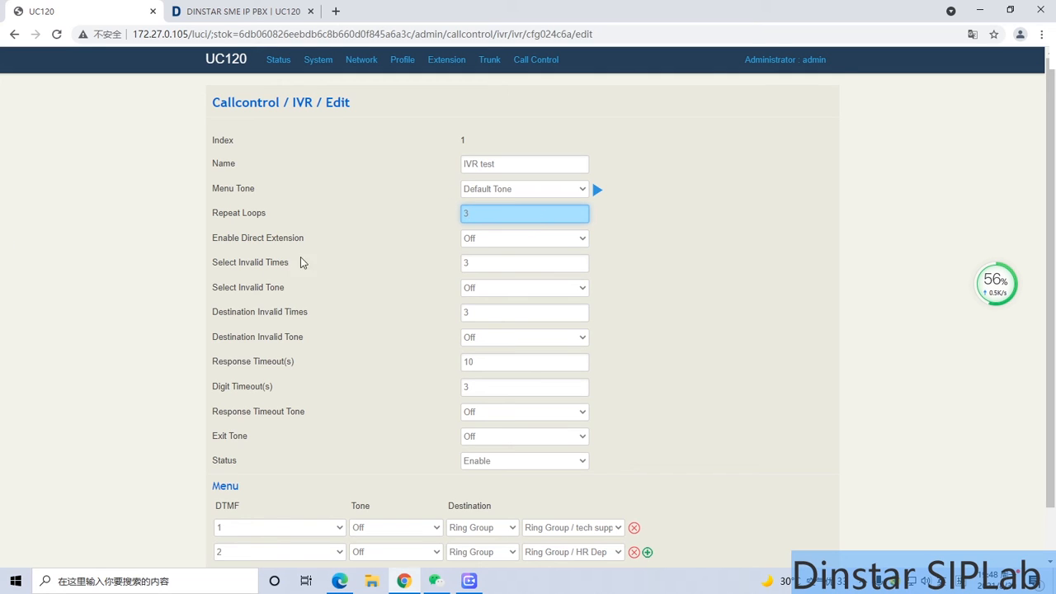
pyautogui.scroll(-1, 338, 282)
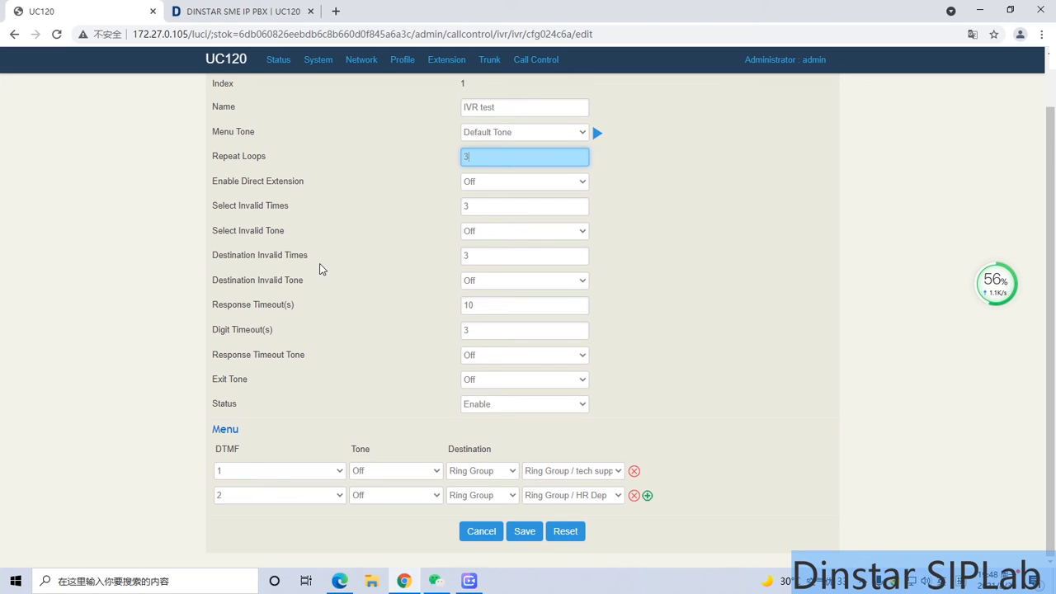
pyautogui.scroll(1, 356, 195)
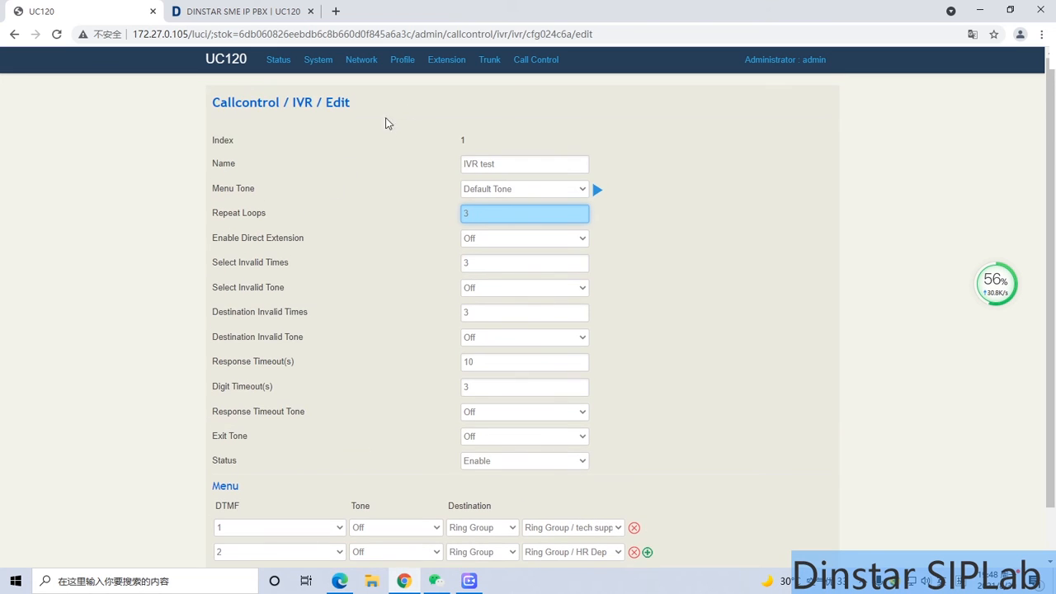
# Open the incoming call route with priority 30 for editing and examine its condition and action settings
pyautogui.moveTo(500, 66)
pyautogui.moveTo(535, 66)
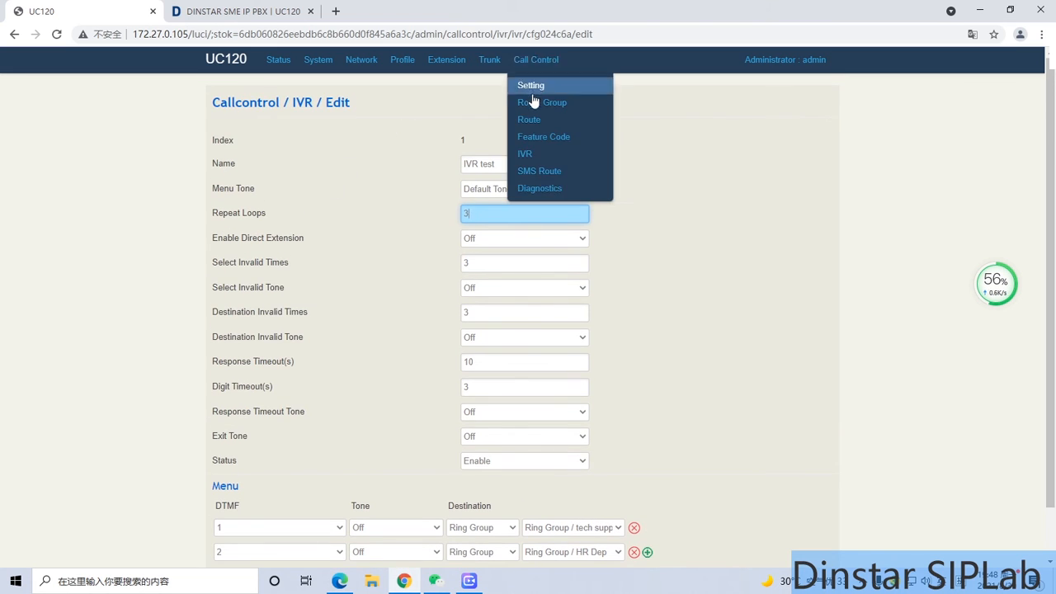
pyautogui.click(522, 155)
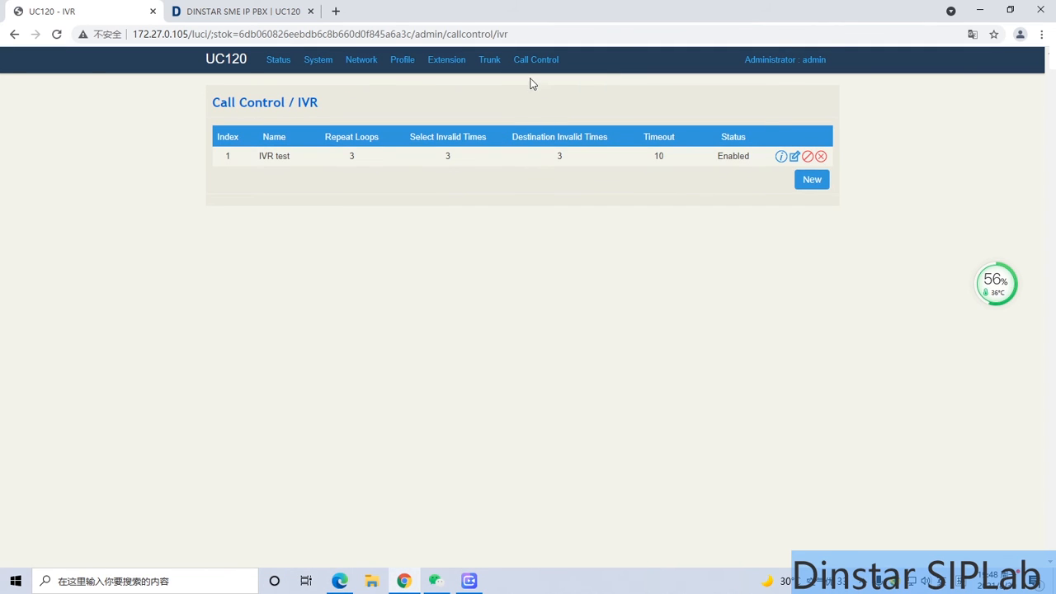
pyautogui.moveTo(532, 78)
pyautogui.click(533, 119)
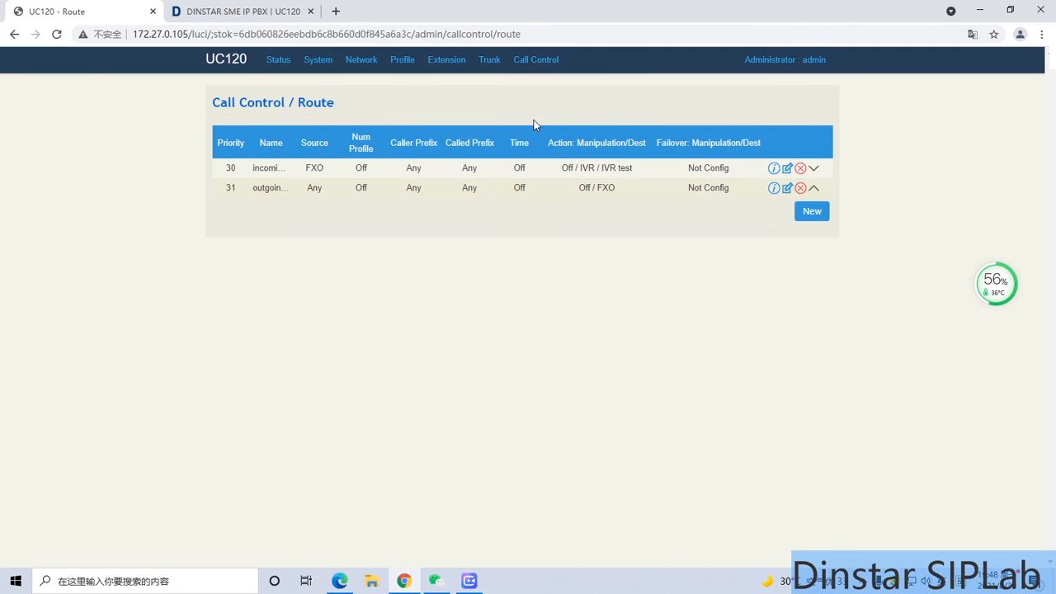
pyautogui.click(786, 170)
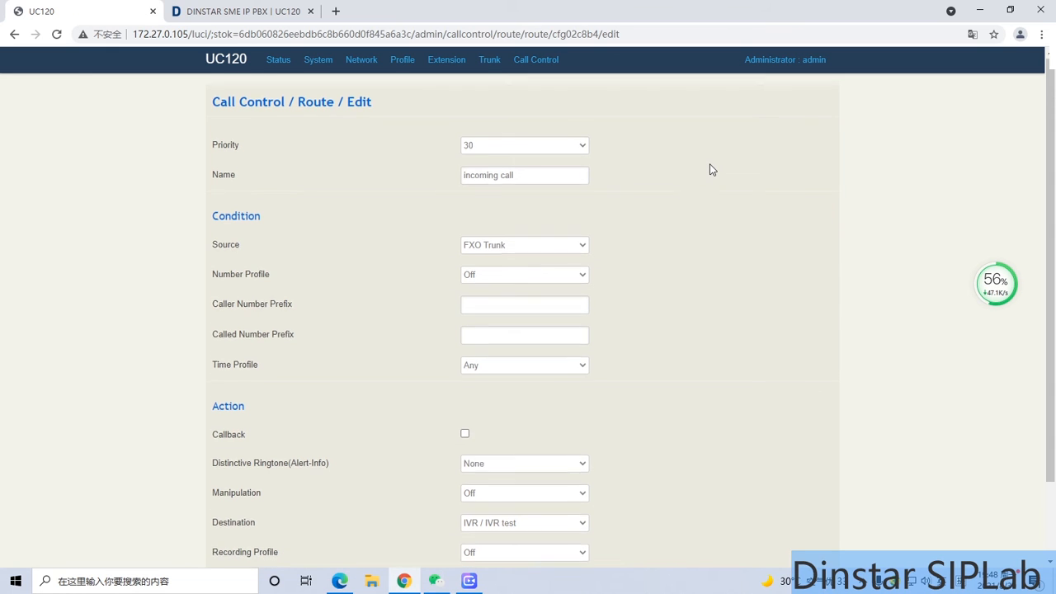
pyautogui.scroll(-2, 709, 169)
pyautogui.scroll(2, 709, 169)
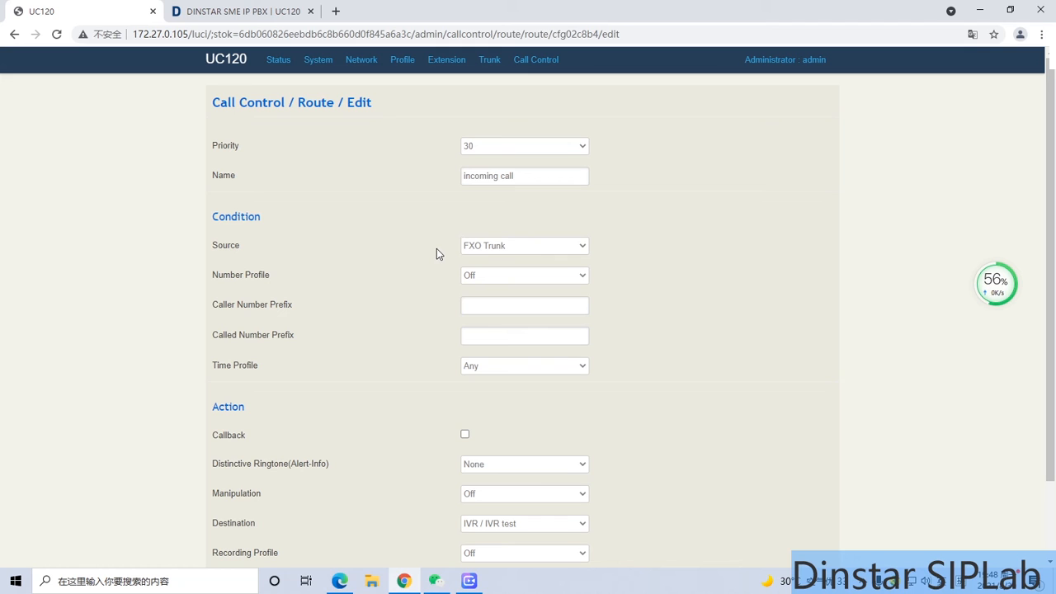
pyautogui.scroll(-1, 429, 250)
pyautogui.scroll(-1, 427, 247)
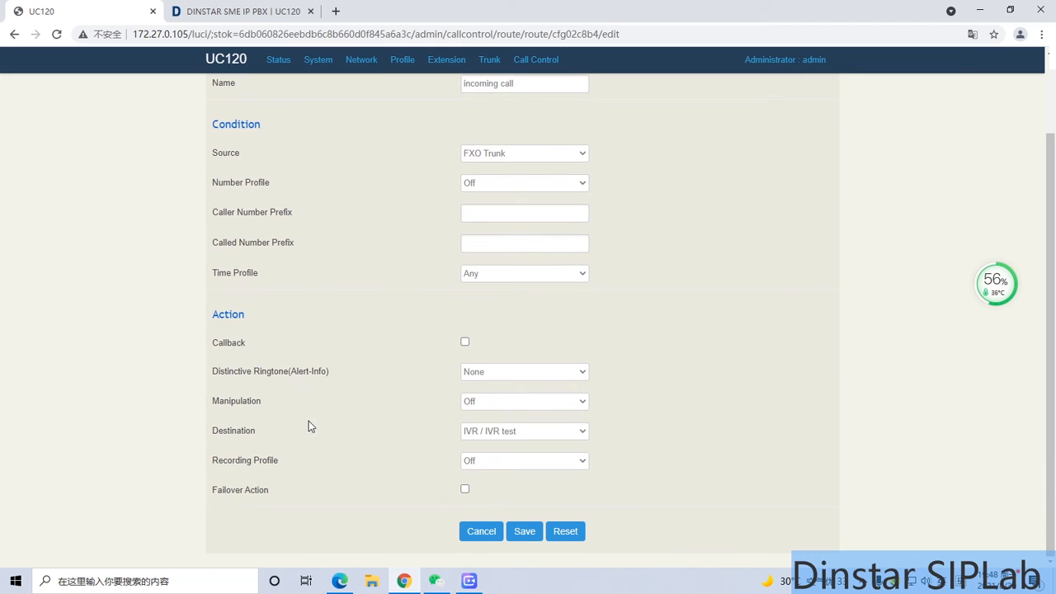
# Check the destination options of the incoming call route and review its source and action settings
pyautogui.click(492, 438)
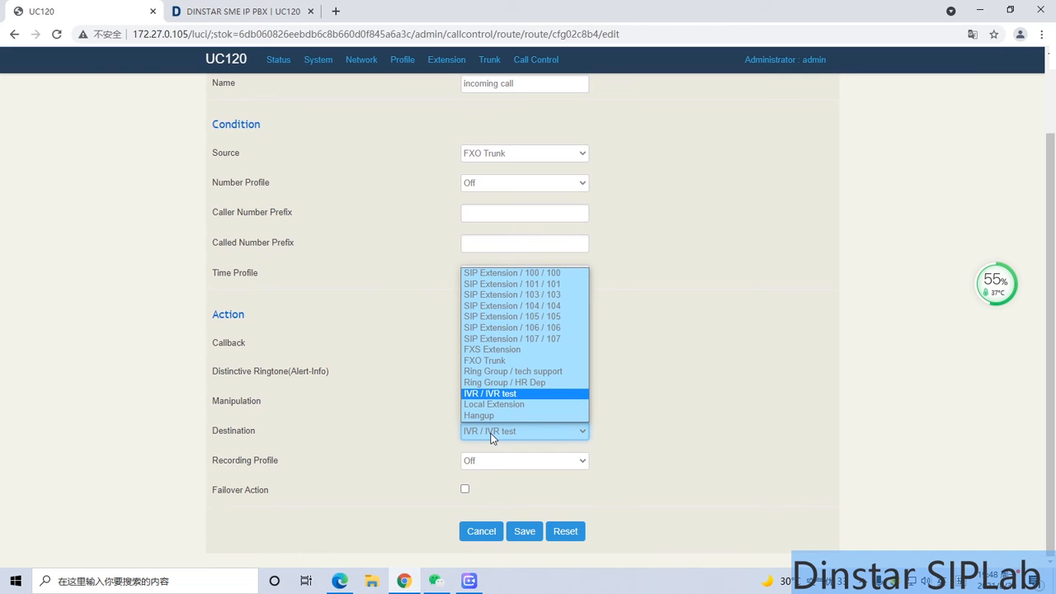
pyautogui.click(490, 437)
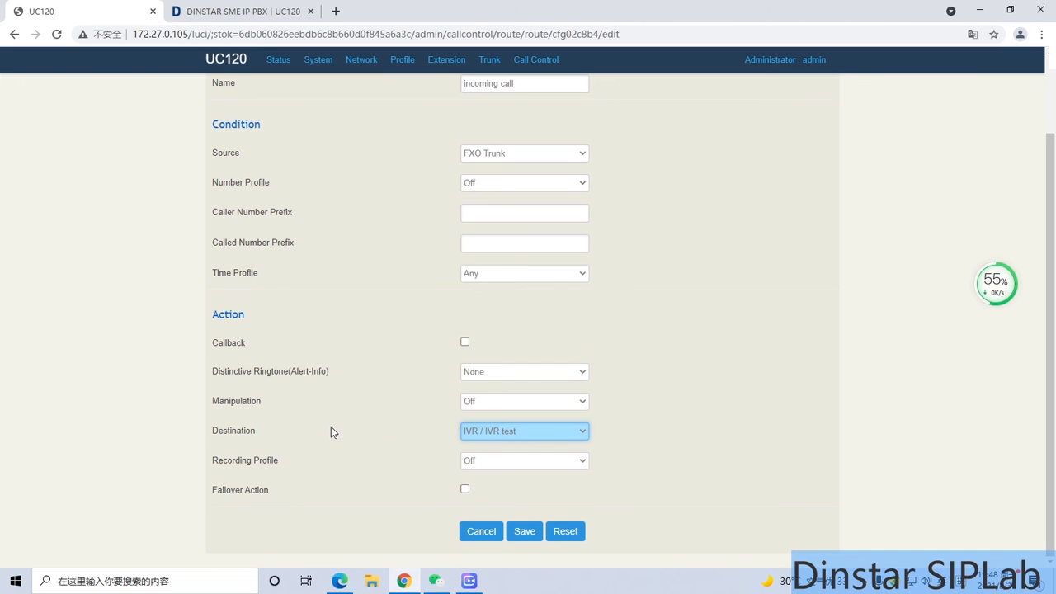
pyautogui.scroll(1, 331, 426)
pyautogui.scroll(-1, 324, 423)
pyautogui.scroll(1, 318, 417)
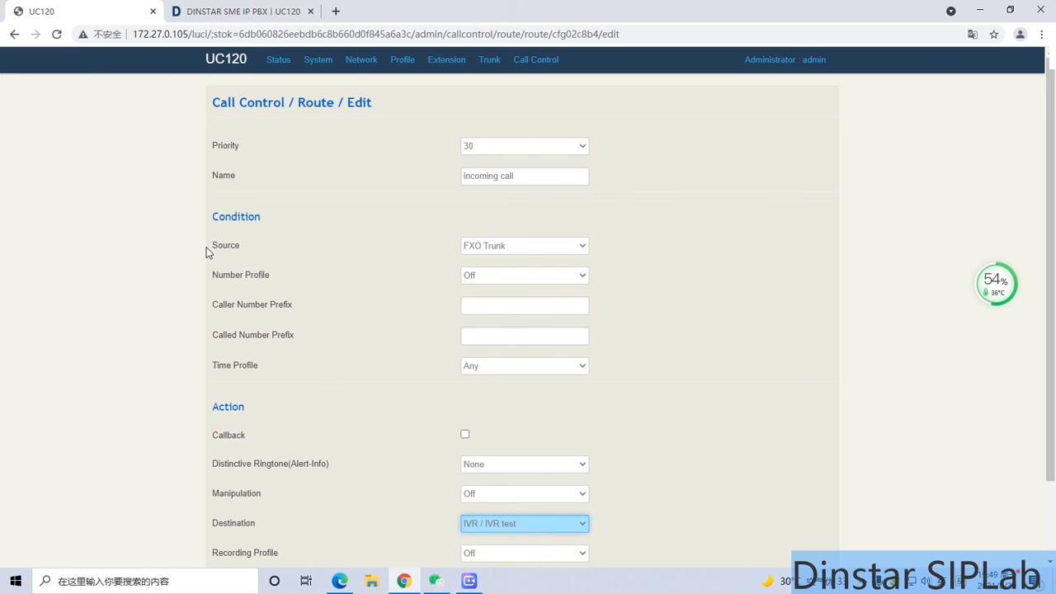
# Check the PSTN port status, the SIP extension registrations and the current call status of the PBX
pyautogui.moveTo(283, 65)
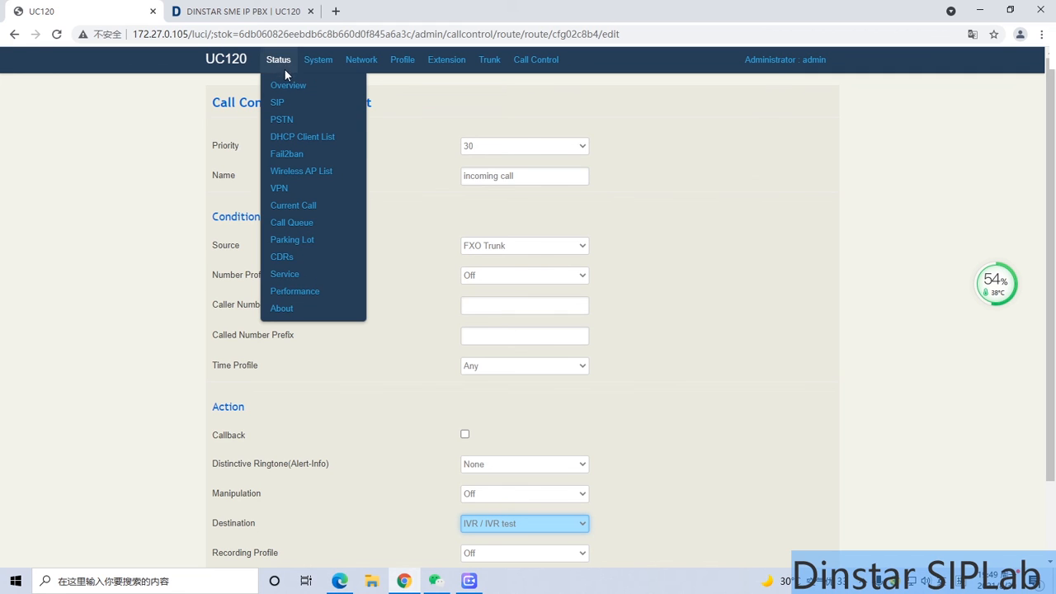
pyautogui.click(283, 119)
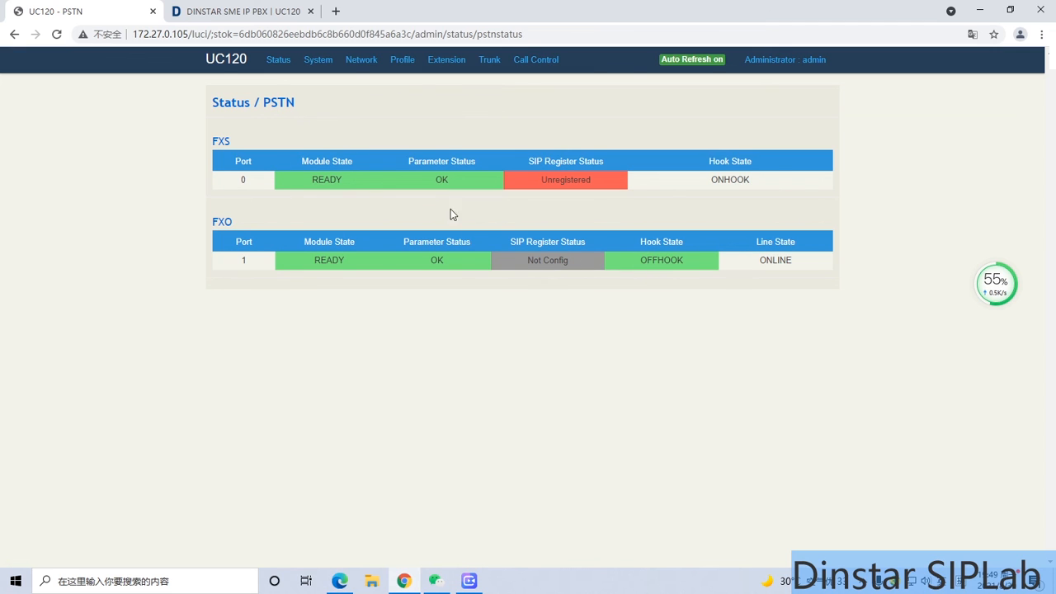
pyautogui.moveTo(280, 63)
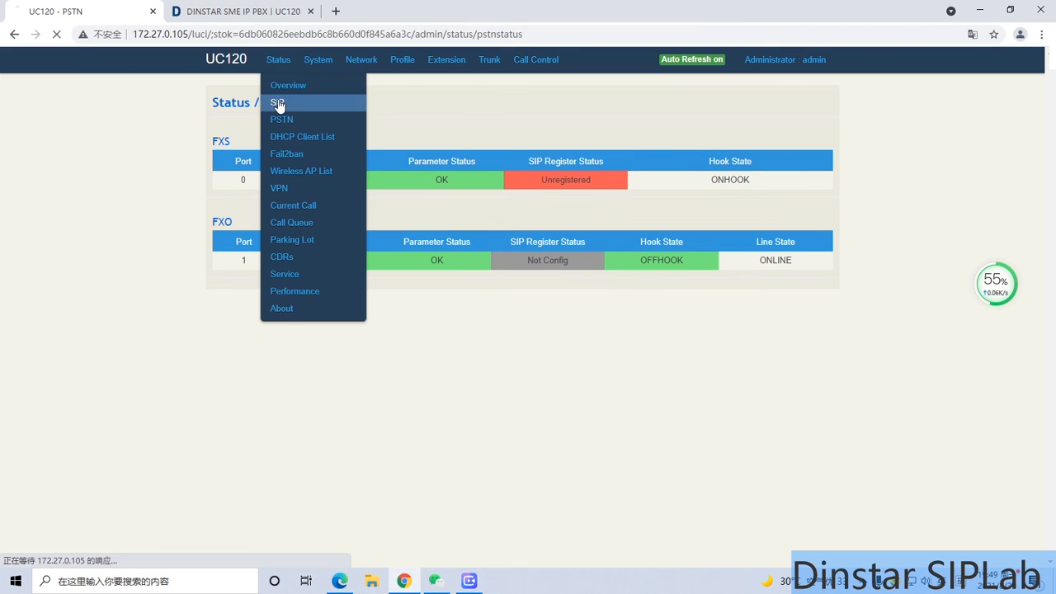
pyautogui.click(280, 105)
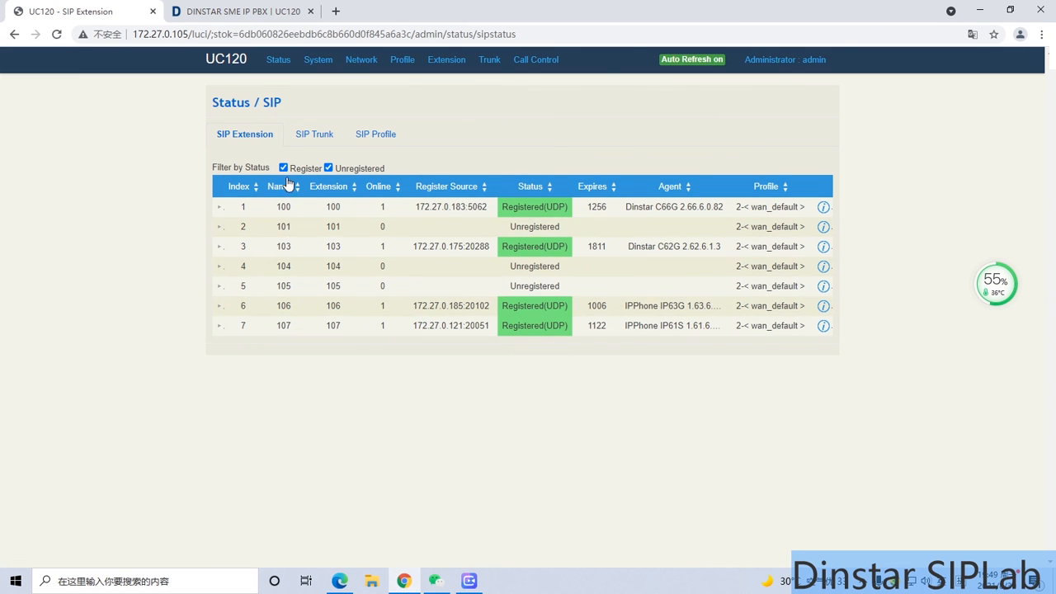
pyautogui.moveTo(279, 61)
pyautogui.click(287, 210)
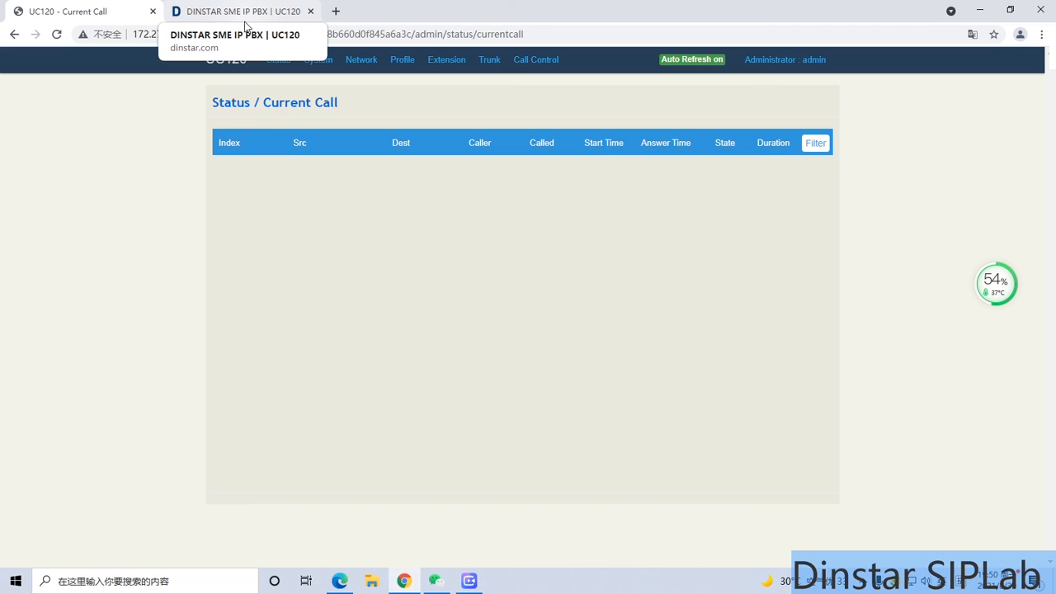
# Display the call detail records and open the signaling details of the first record in the list
pyautogui.moveTo(278, 61)
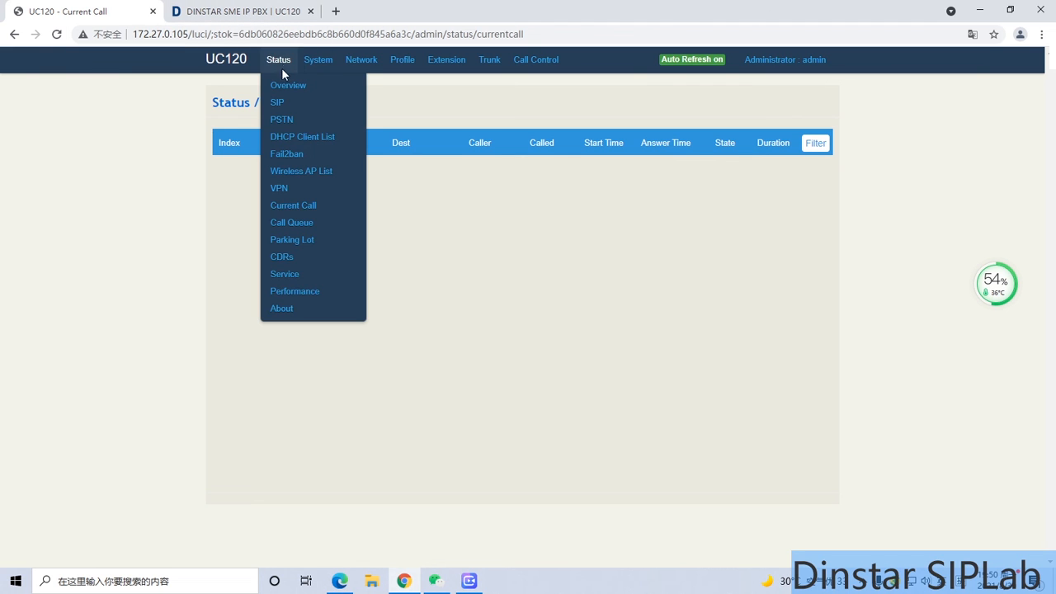
pyautogui.click(295, 257)
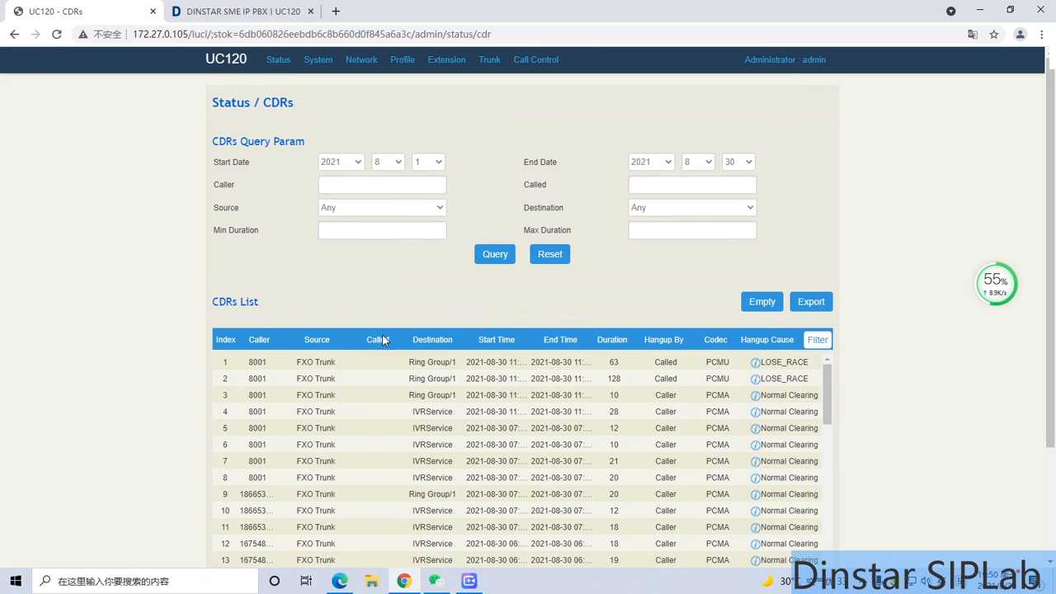
pyautogui.moveTo(446, 357)
pyautogui.click(753, 365)
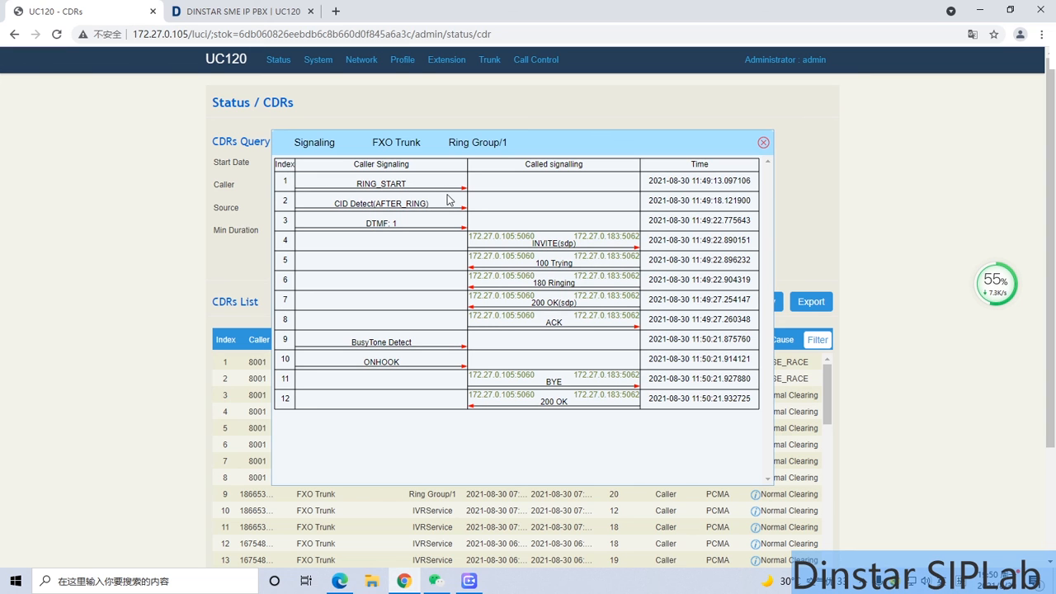
# Examine the Ring Group/1 and FXO Trunk signaling messages of the call record, then close its signaling details
pyautogui.click(475, 152)
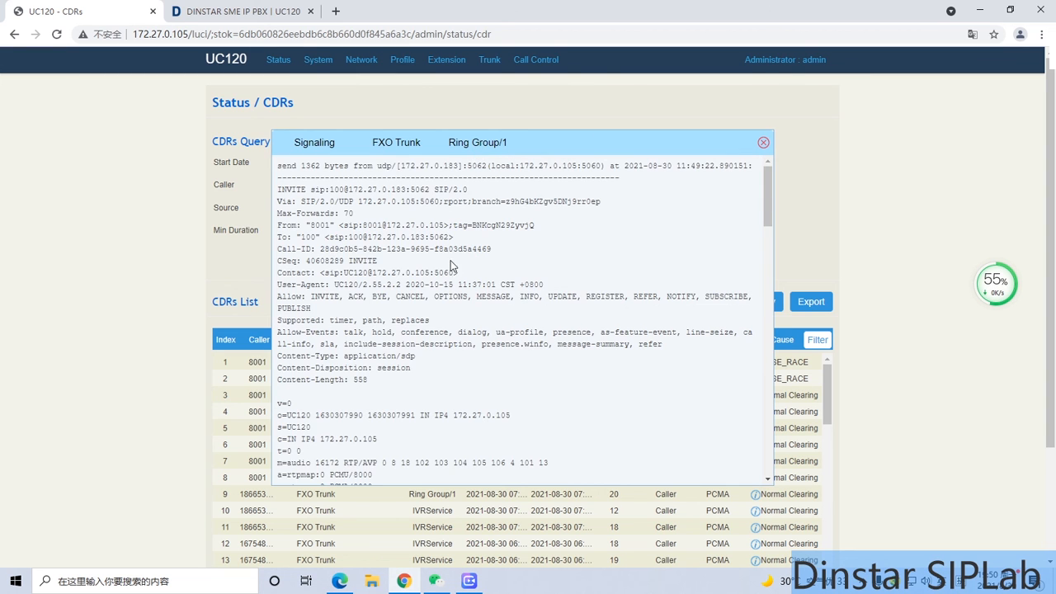
pyautogui.scroll(-5, 446, 256)
pyautogui.scroll(-5, 445, 256)
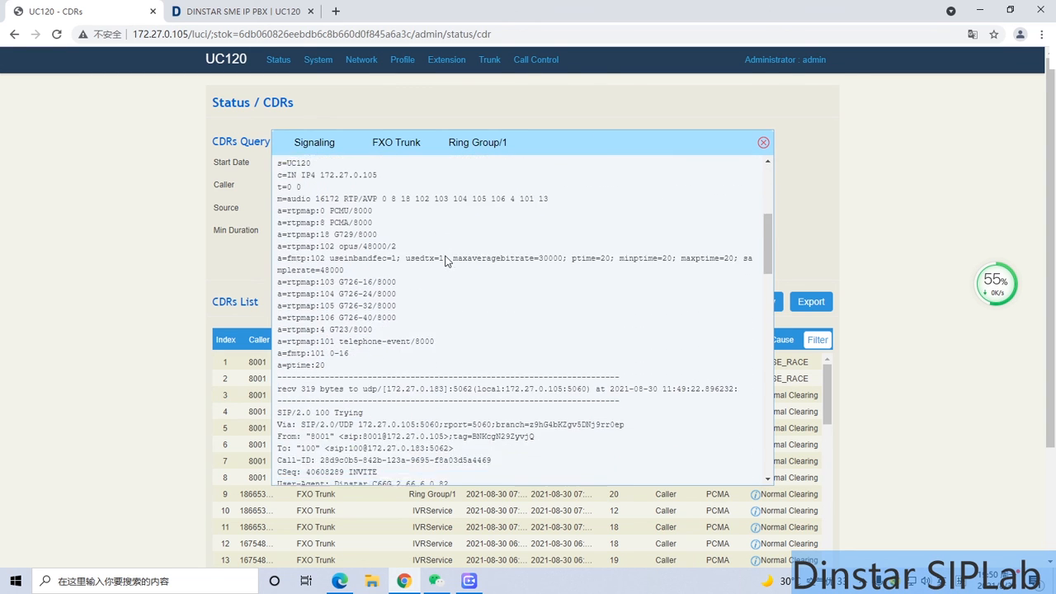
pyautogui.click(404, 146)
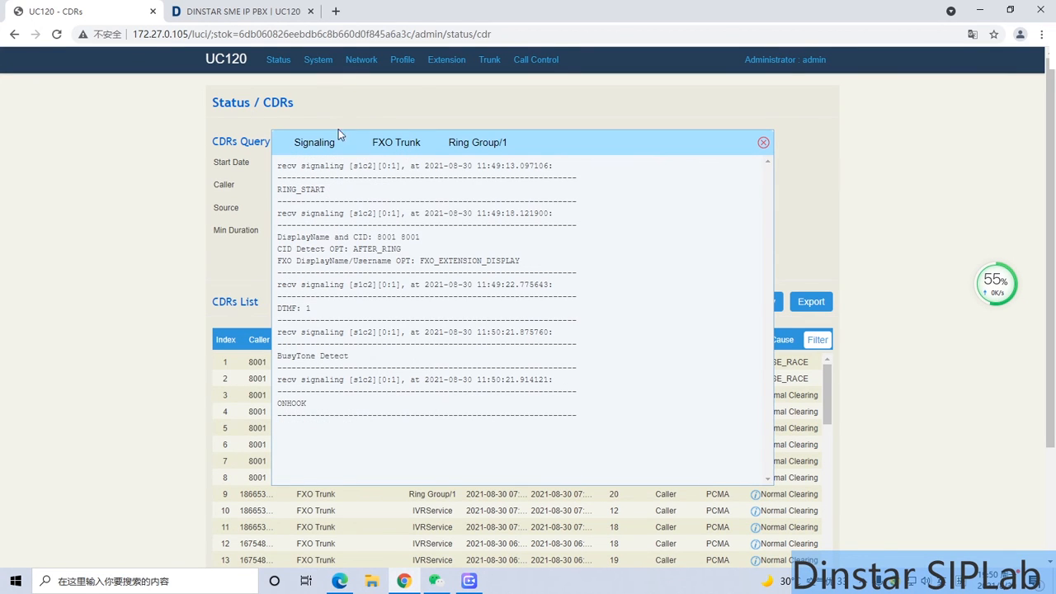
pyautogui.click(318, 147)
pyautogui.click(762, 142)
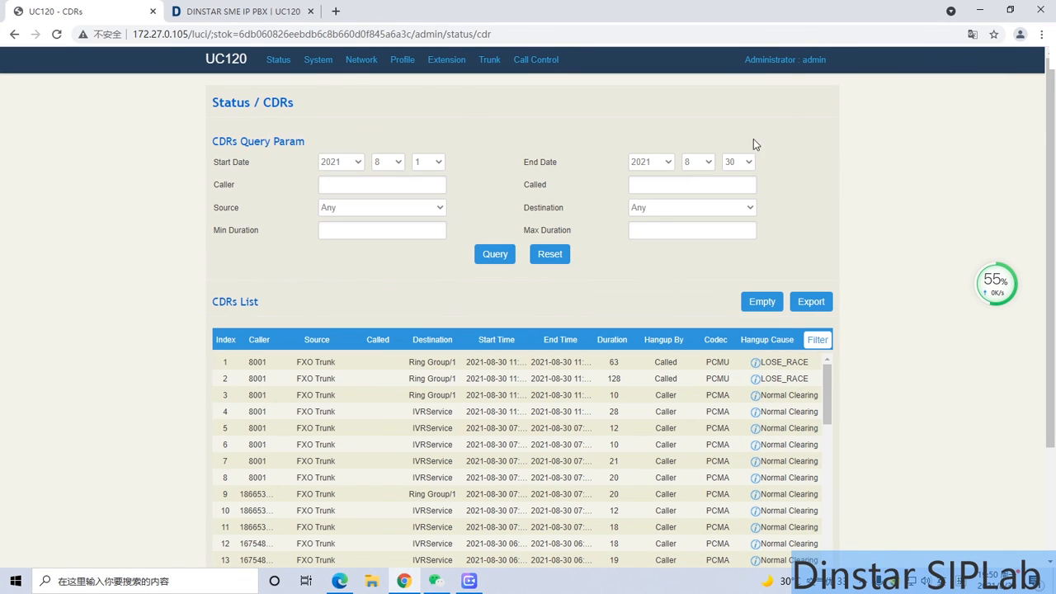